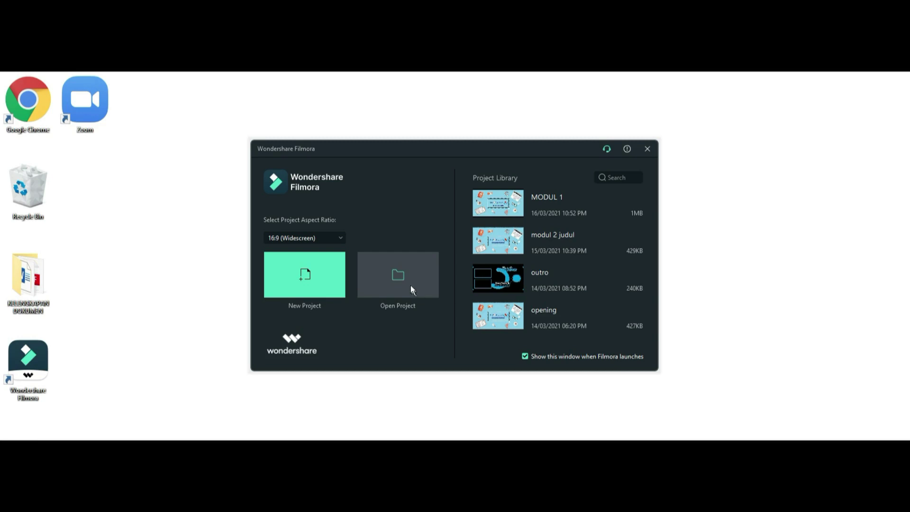
click(406, 280)
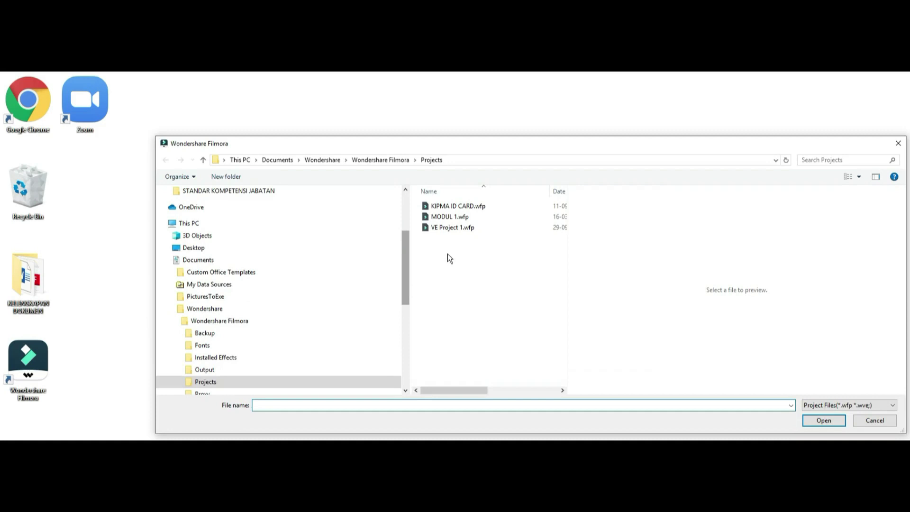
click(460, 224)
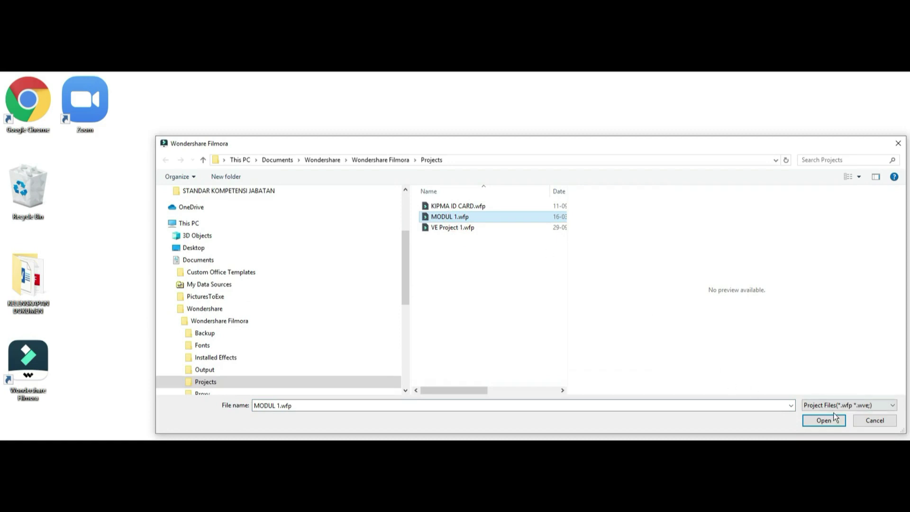
click(867, 426)
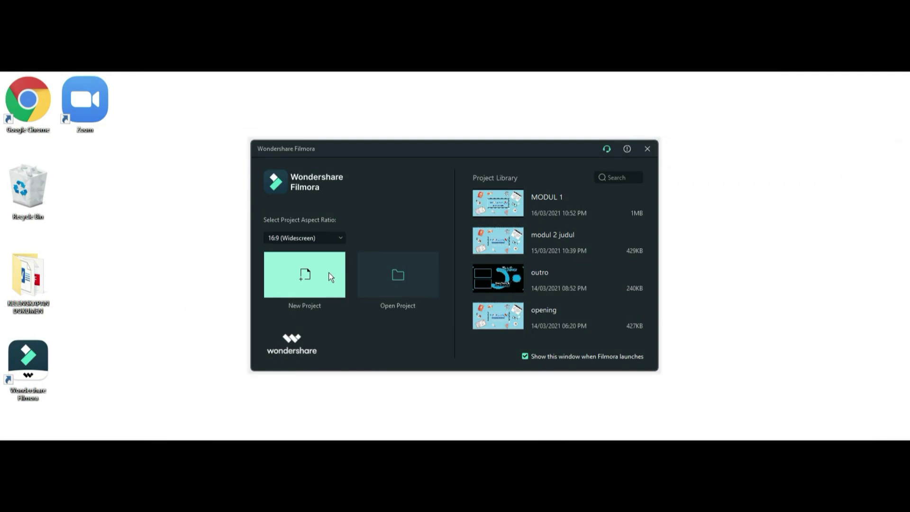
Create a new project with the 16:9 (Widescreen) aspect ratio
click(334, 239)
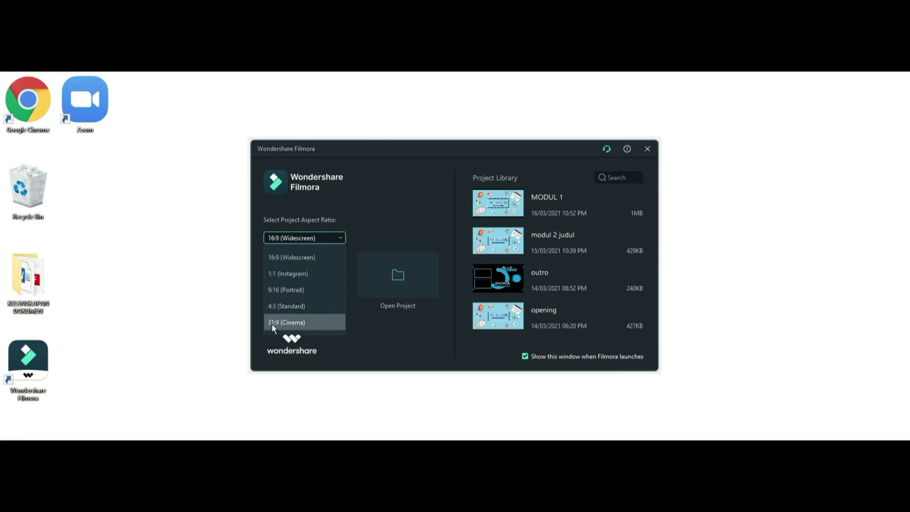
click(322, 257)
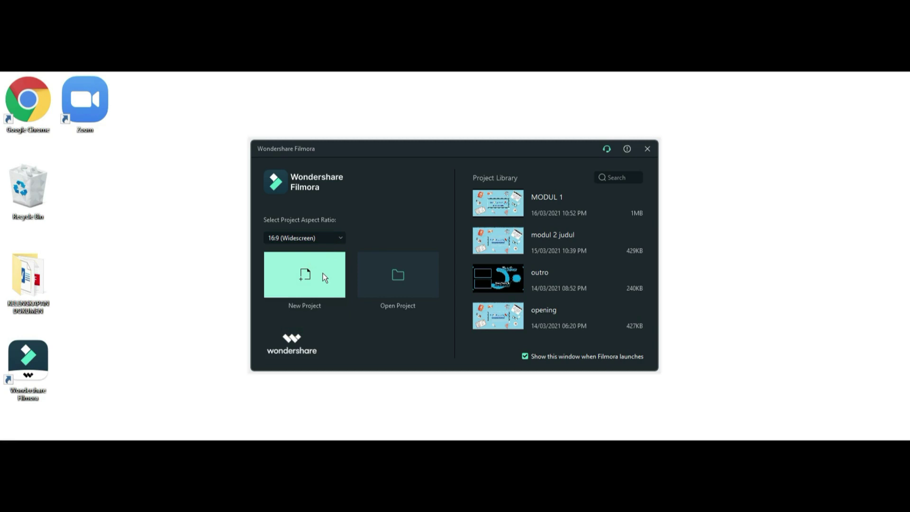
click(324, 277)
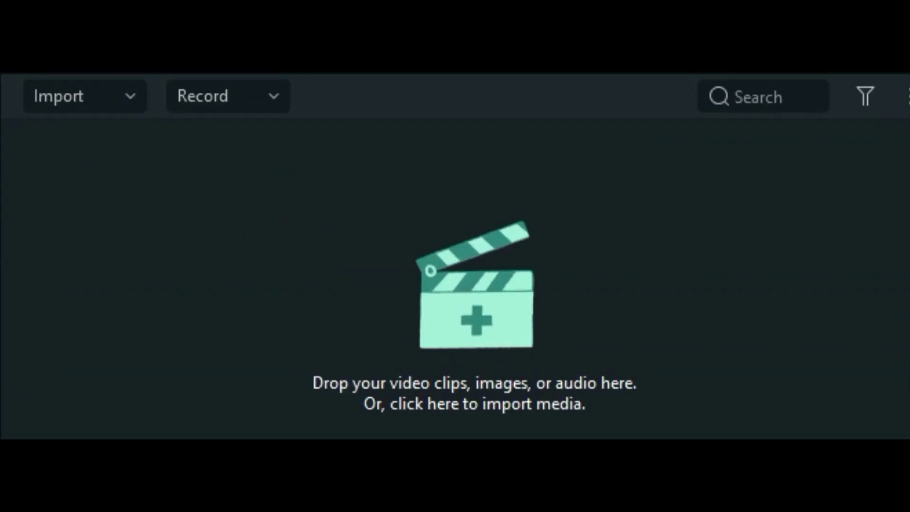
Look over the available options for importing and recording media
click(120, 101)
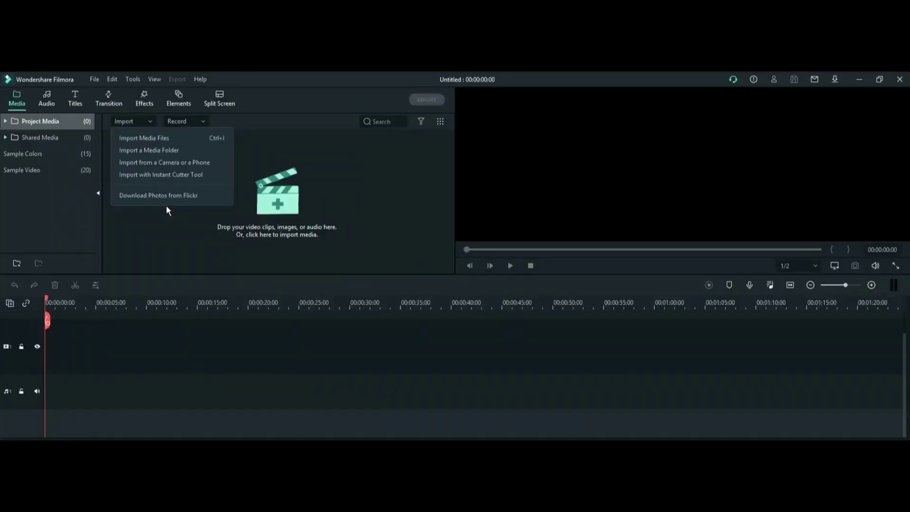
click(193, 120)
click(194, 122)
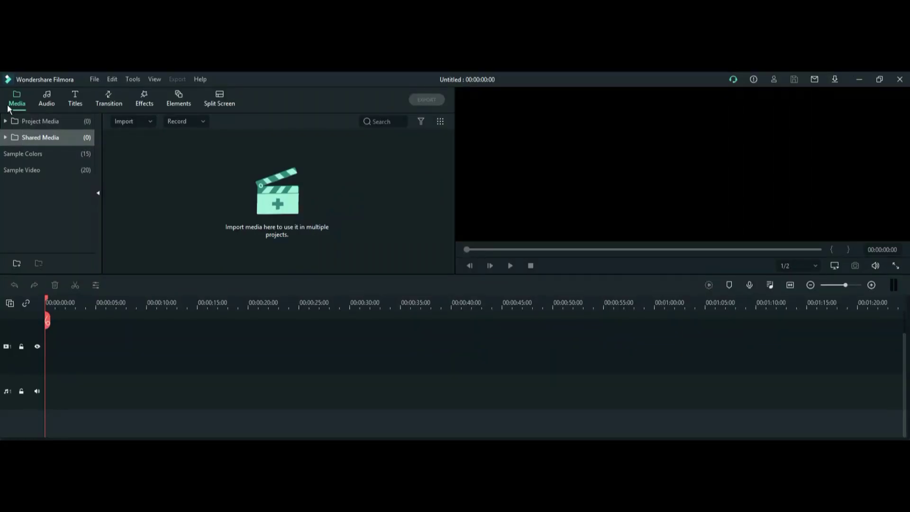
Browse the media library's Project Media, Shared Media, Sample Colors and Sample Video, down to the countdown clips
click(29, 120)
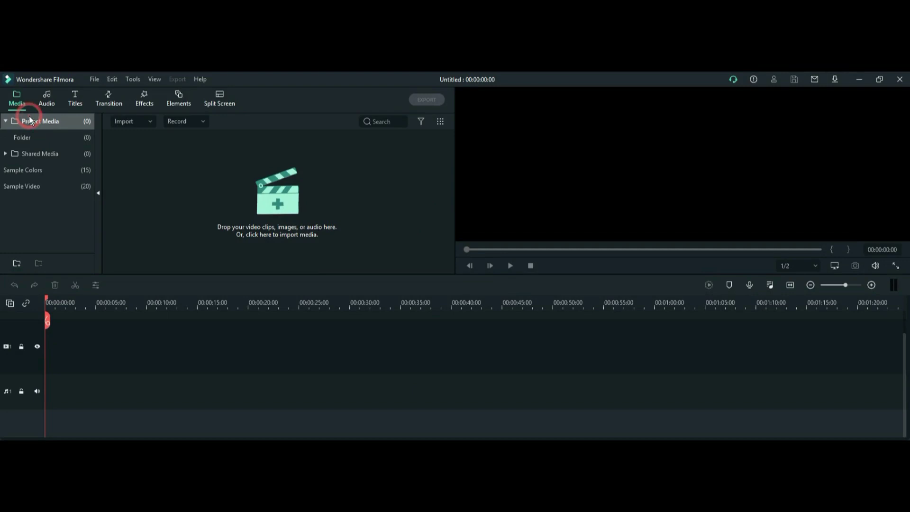
click(43, 156)
click(39, 185)
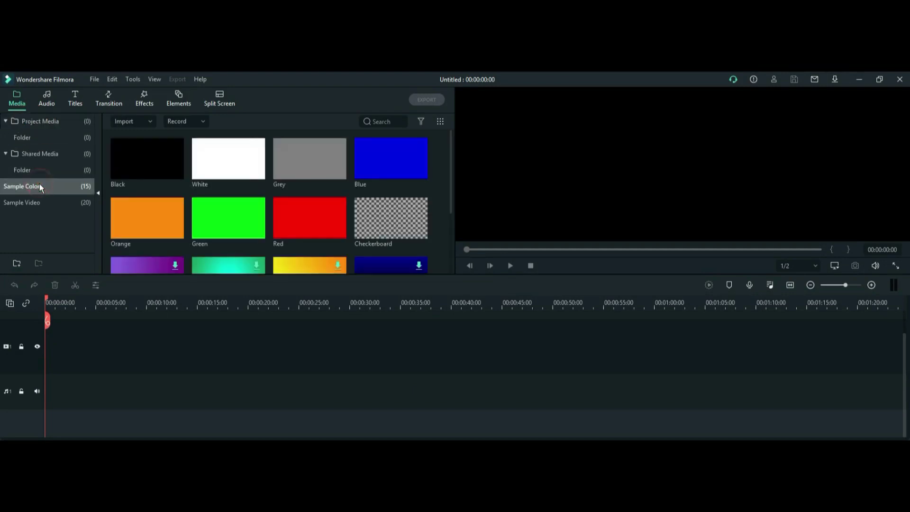
click(38, 203)
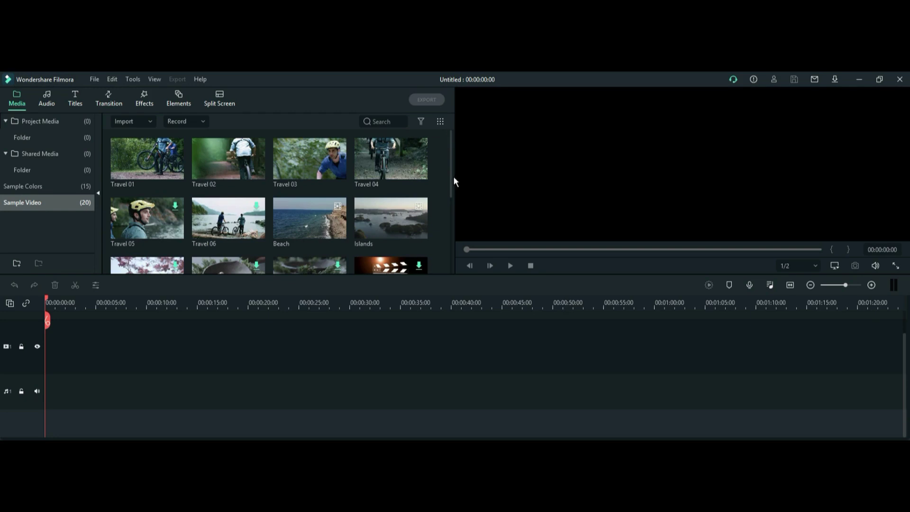
drag(451, 174, 443, 252)
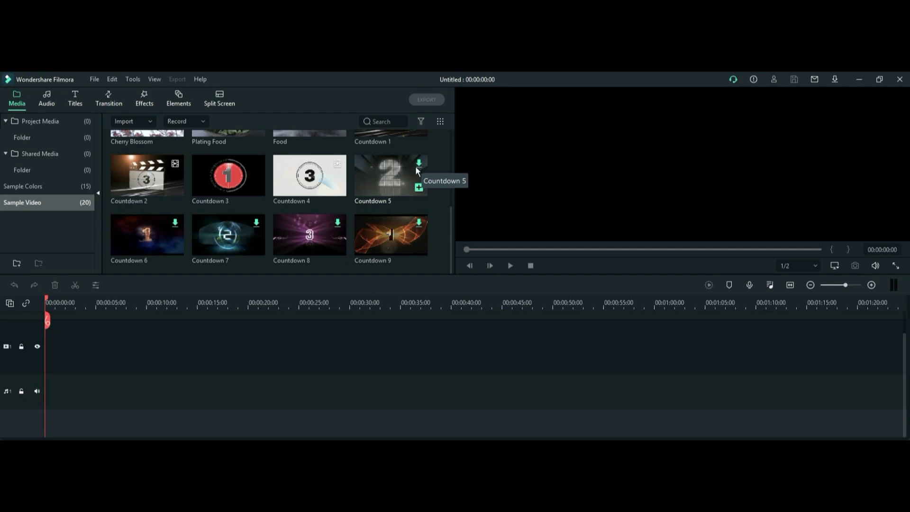
click(405, 172)
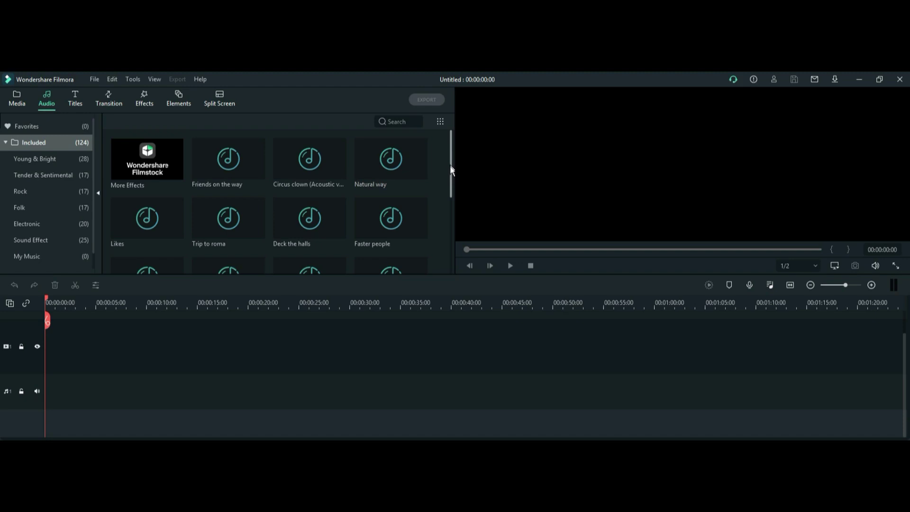
Browse the included audio tracks and the included title templates
right_click(450, 188)
click(451, 179)
drag(451, 179, 447, 251)
click(78, 101)
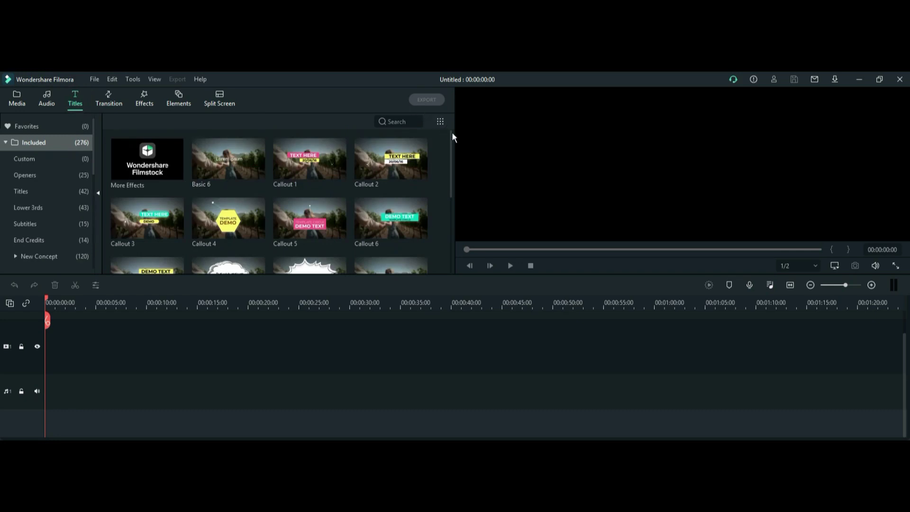
drag(451, 138, 453, 249)
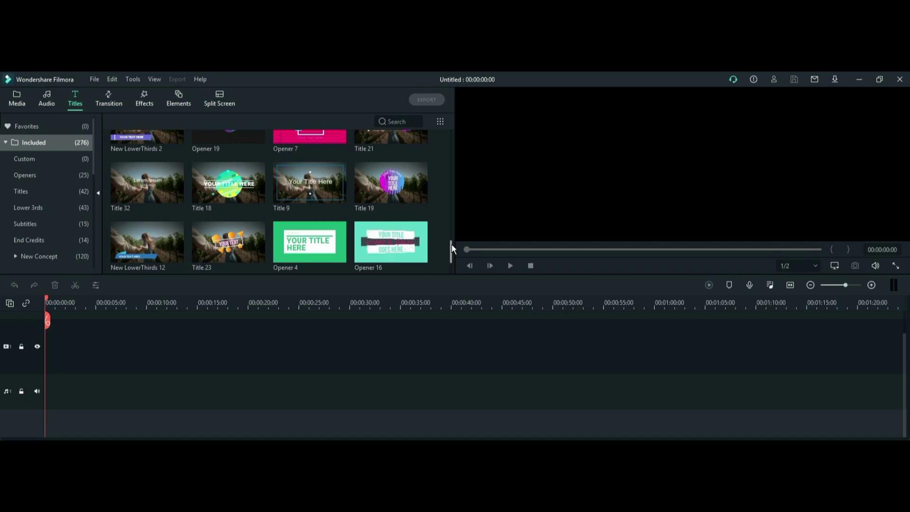
Browse the included transitions and their categories
click(113, 98)
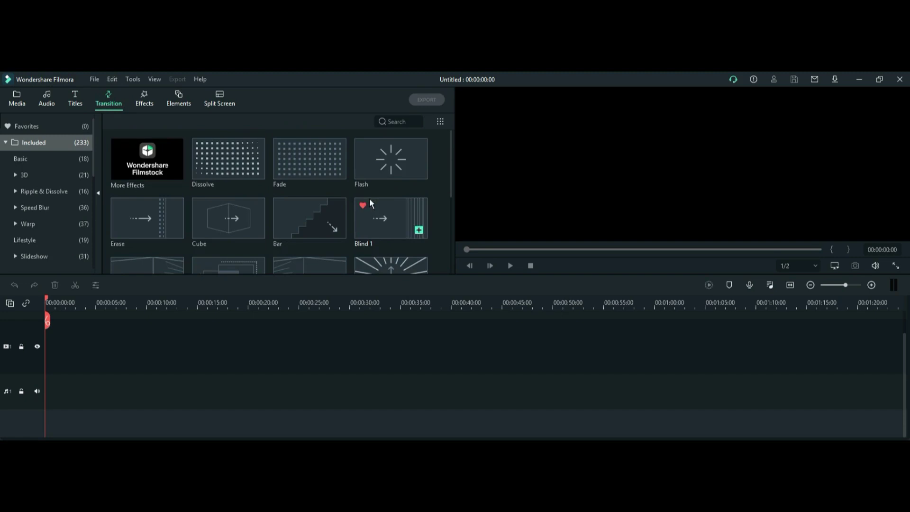
right_click(450, 174)
click(450, 158)
drag(451, 159, 459, 220)
mouse_move(206, 204)
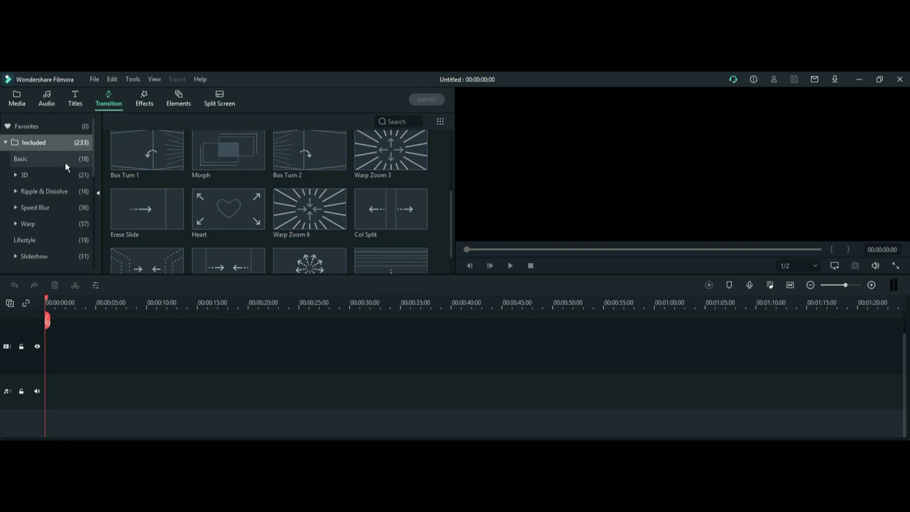
Examine the included effects and their categories
click(143, 102)
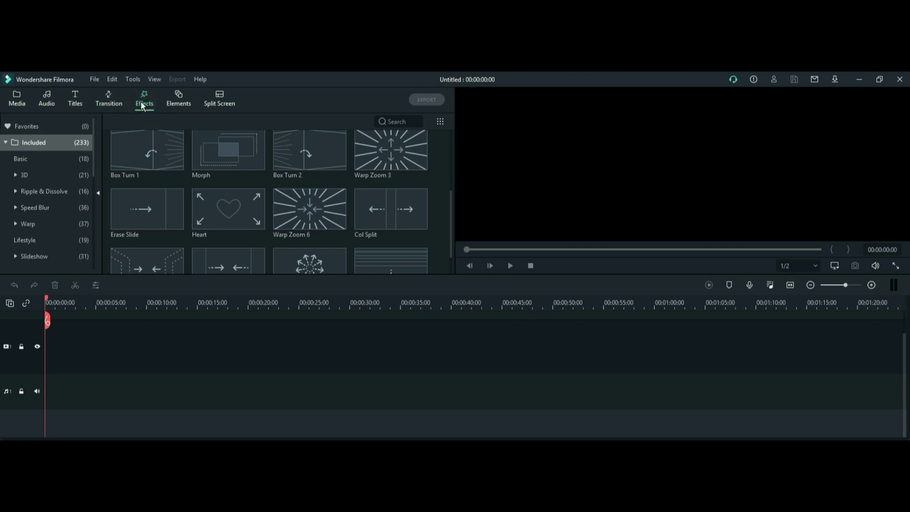
click(142, 102)
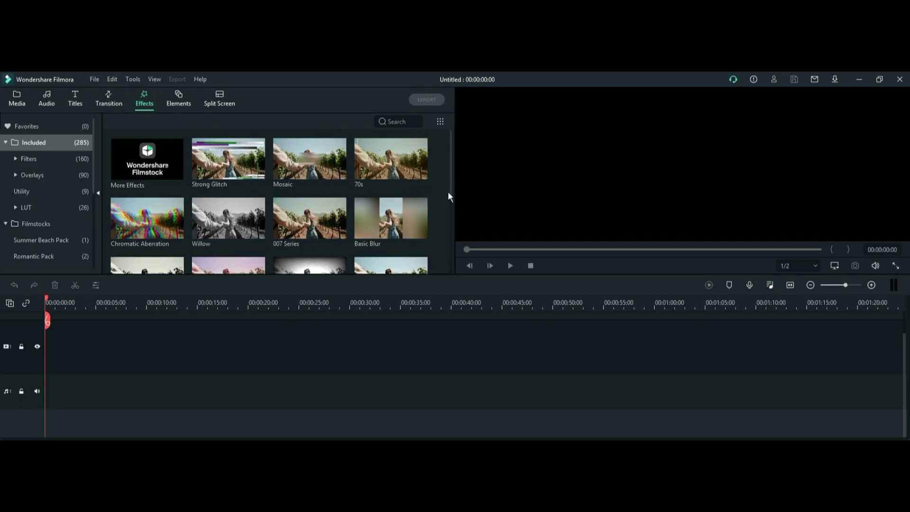
right_click(448, 222)
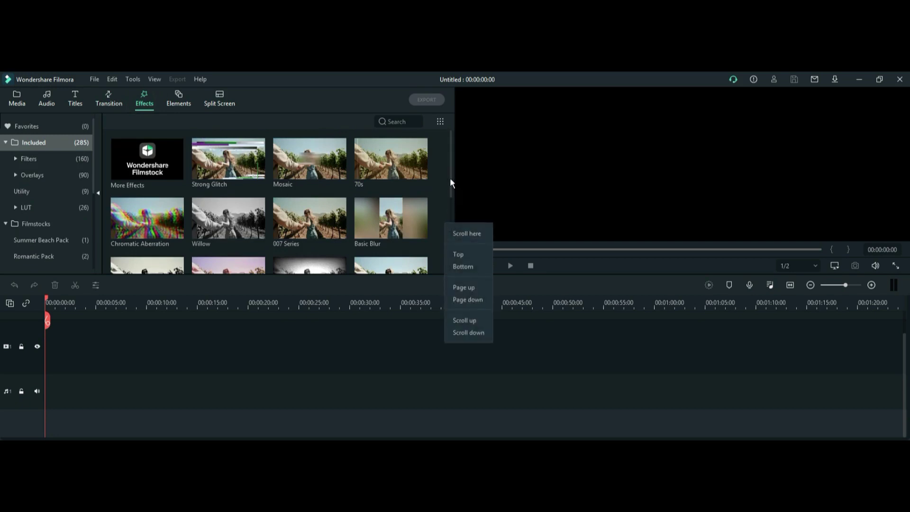
click(450, 178)
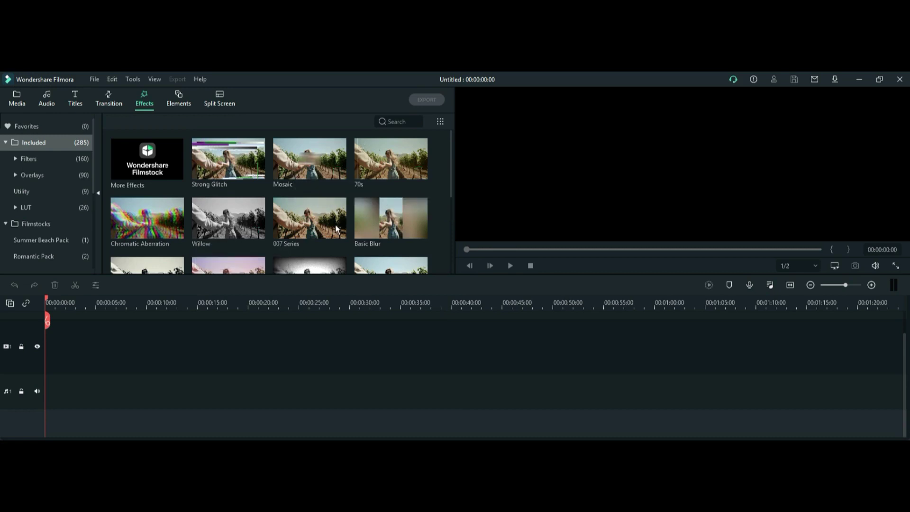
drag(452, 192, 443, 164)
Browse the included elements and the split screen layouts
click(175, 105)
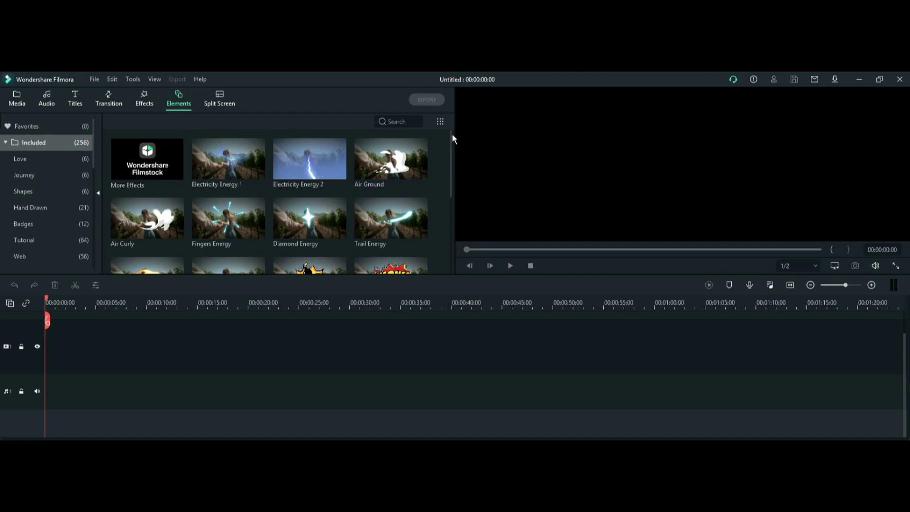
drag(451, 136, 431, 201)
click(213, 92)
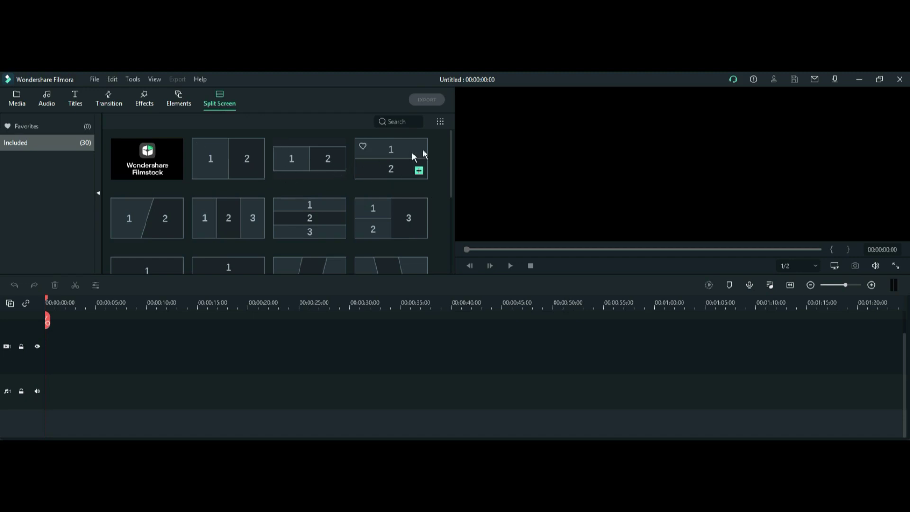
drag(452, 152, 437, 133)
Return to the title templates and preview Title 18 and Title 19
click(107, 97)
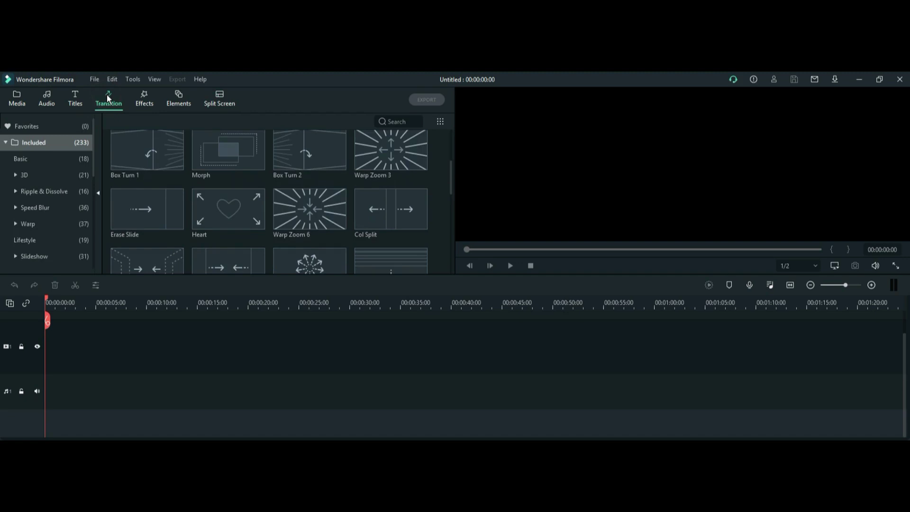
click(74, 101)
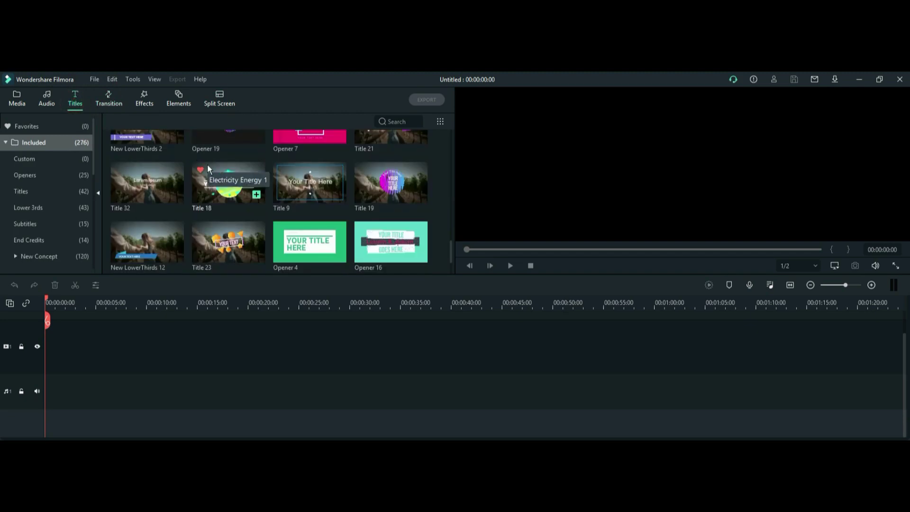
click(202, 190)
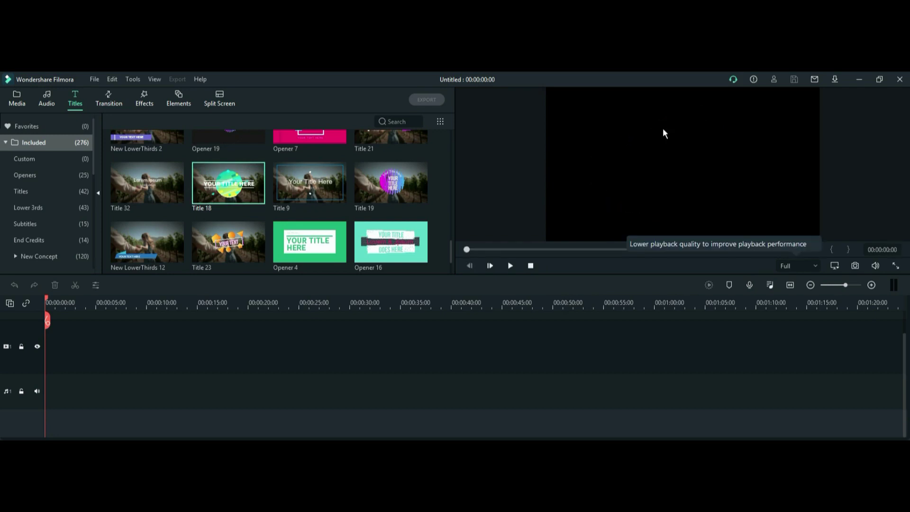
click(373, 180)
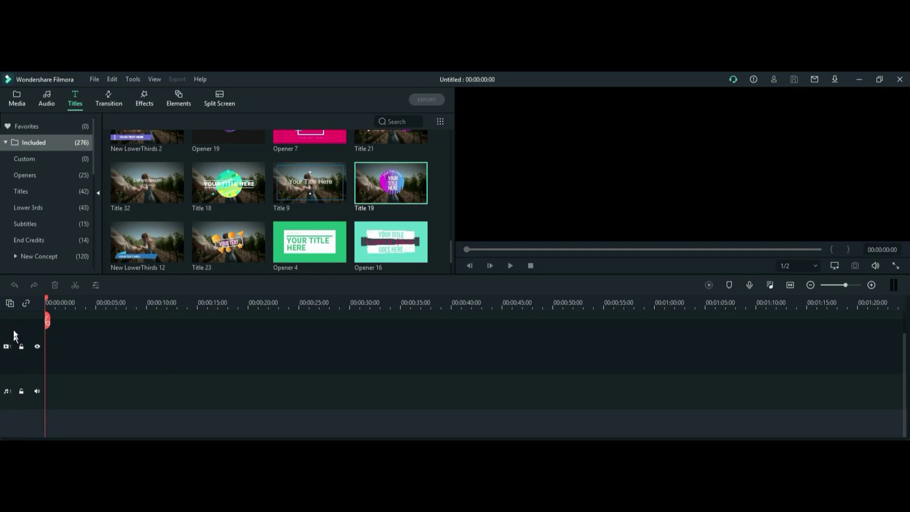
Look over the timeline's track management options, including adding, deleting and resizing tracks
click(11, 305)
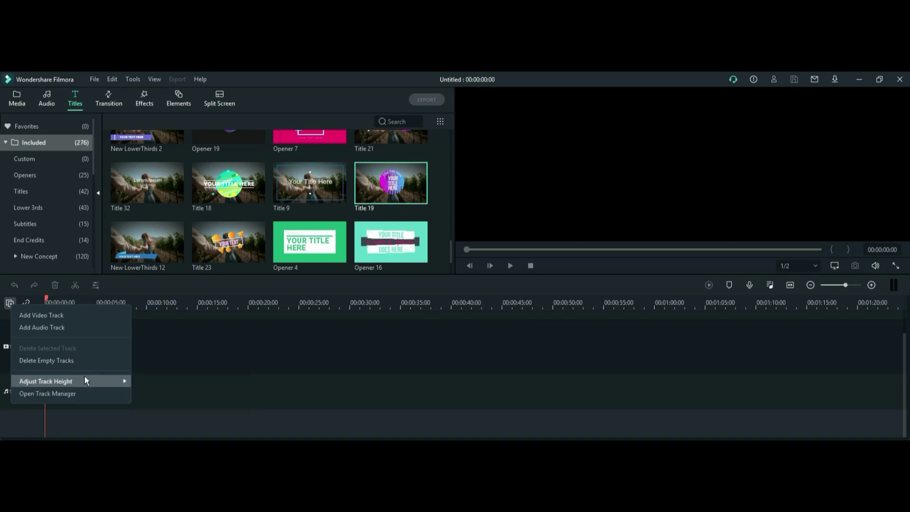
click(168, 342)
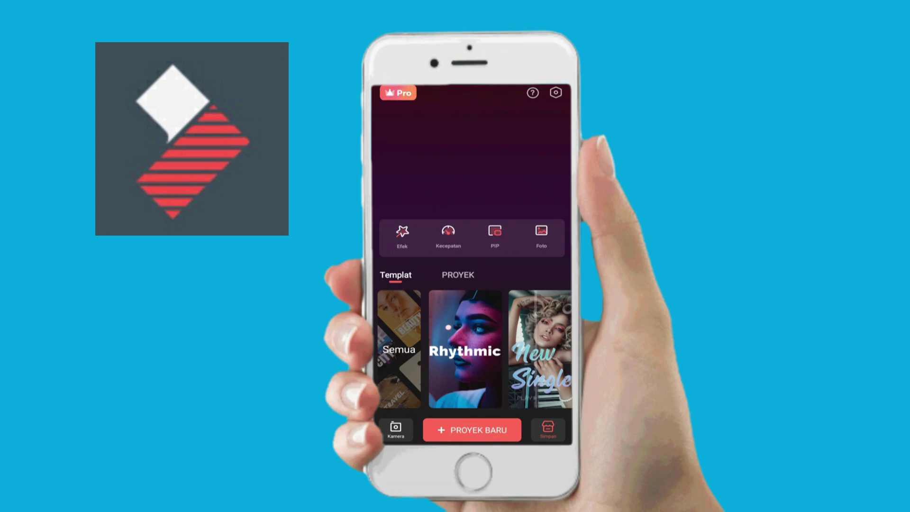
In the mobile editing app, create a project from the poster-wall clip and apply the Extreme and Mild effects
click(472, 430)
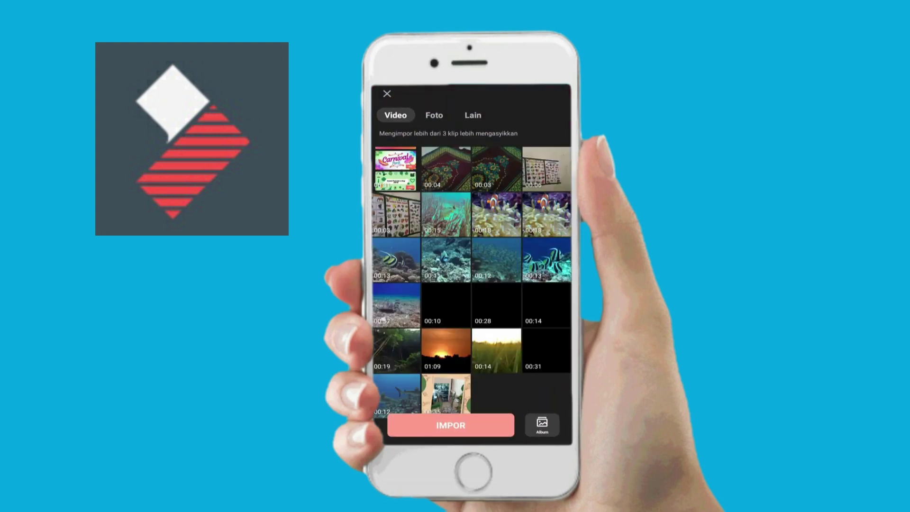
click(396, 215)
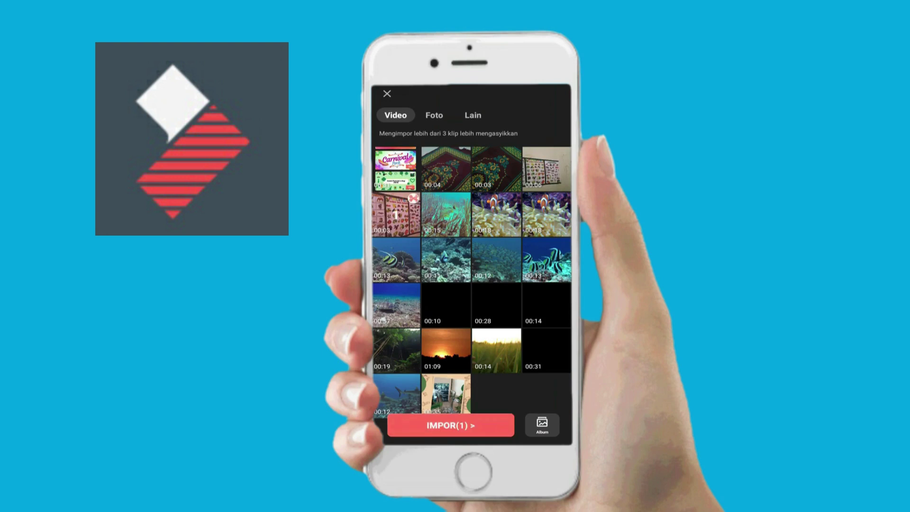
click(451, 425)
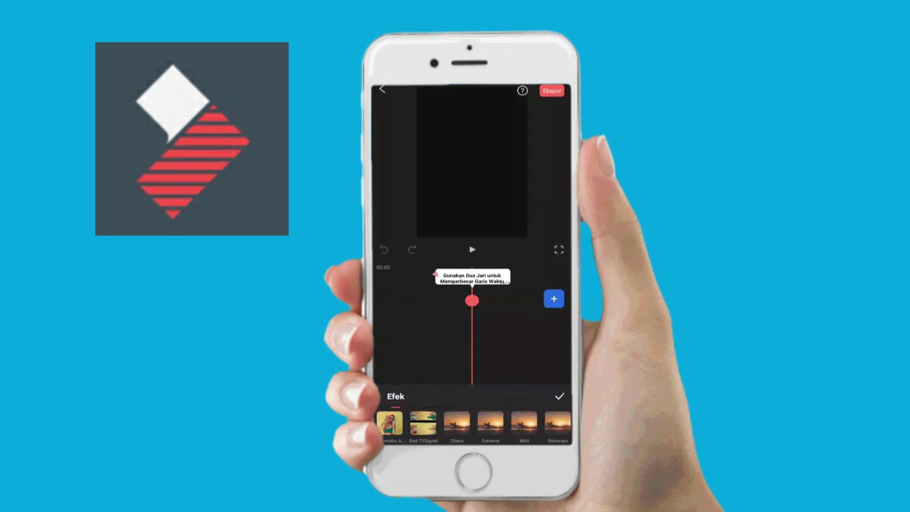
click(491, 423)
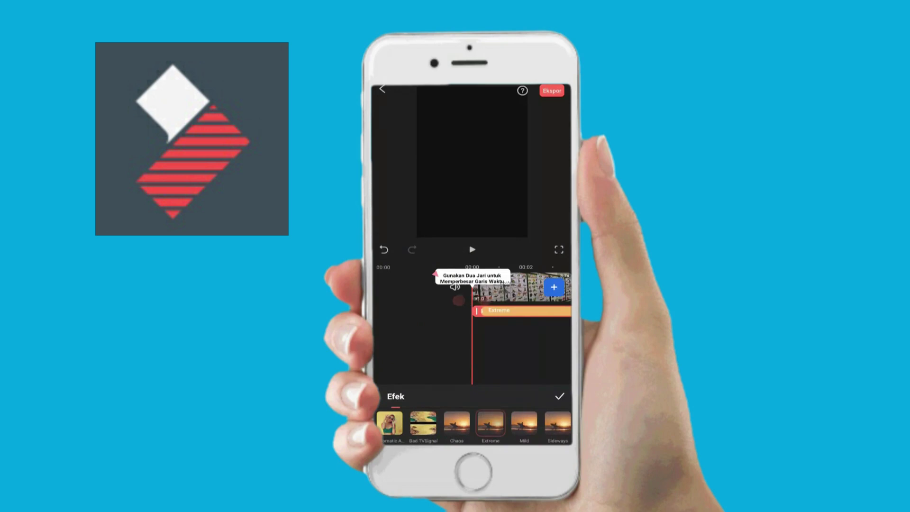
click(524, 424)
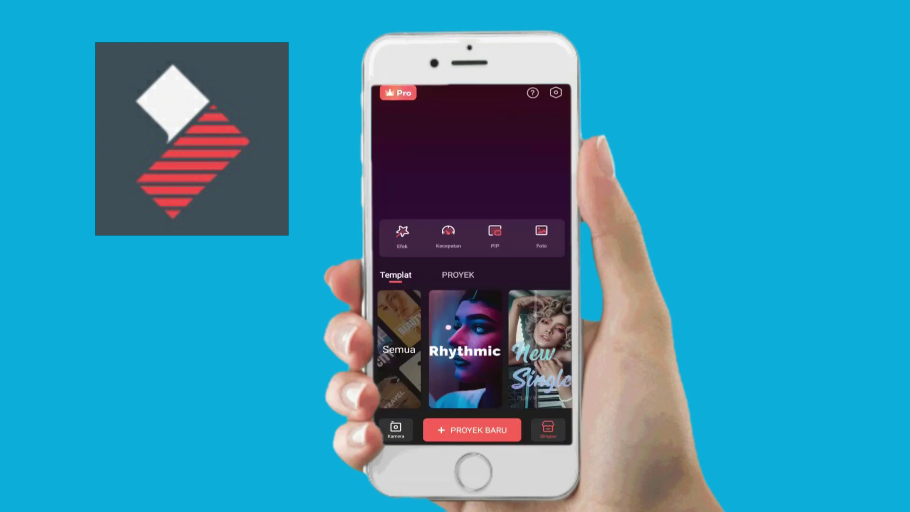
Start a speed edit (Kecepatan) with the 00:15 coral clip, try 3.7, and set the clip speed to 0.8
click(449, 235)
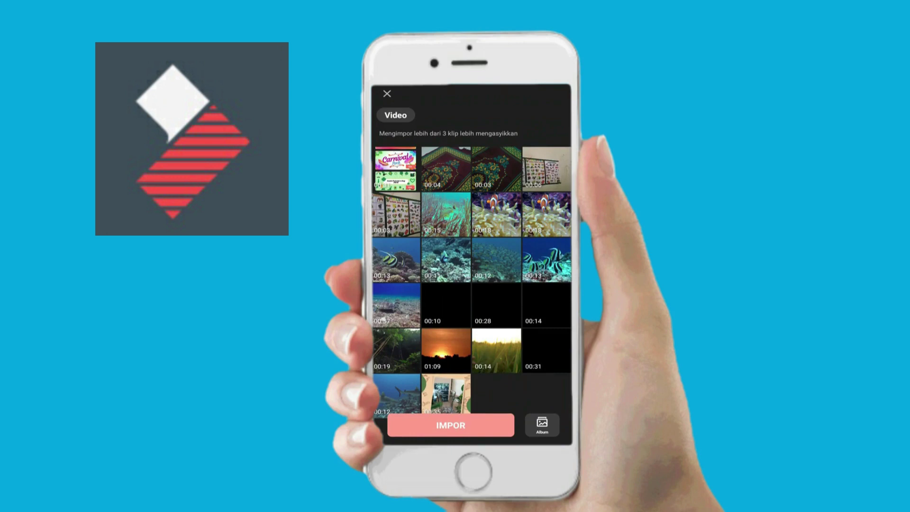
click(445, 214)
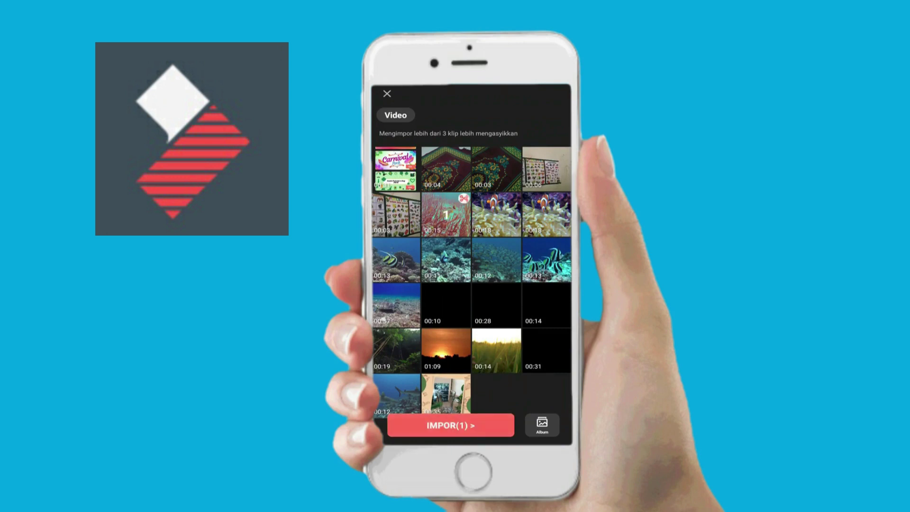
click(451, 425)
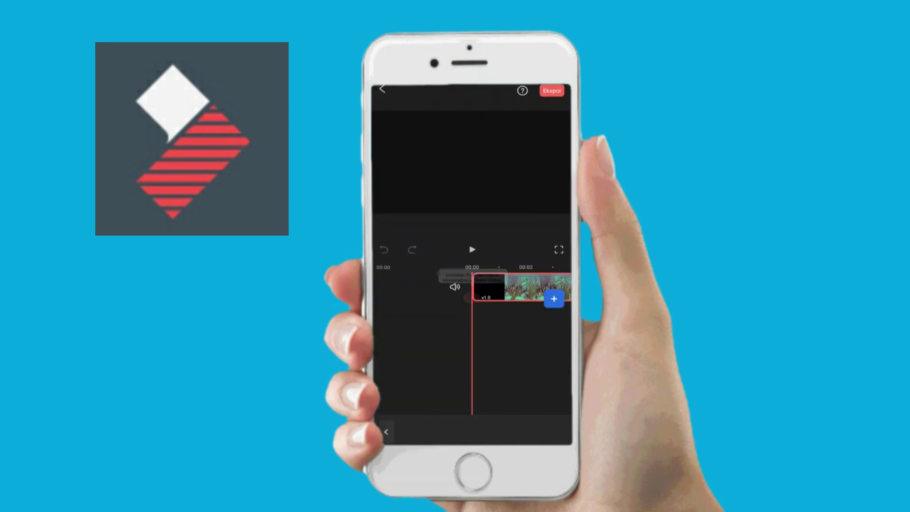
drag(421, 398, 508, 398)
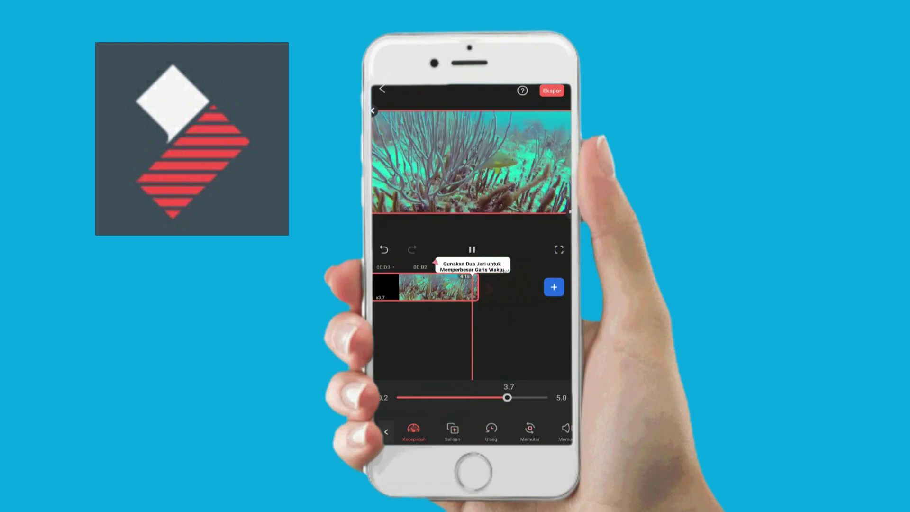
drag(508, 398, 414, 398)
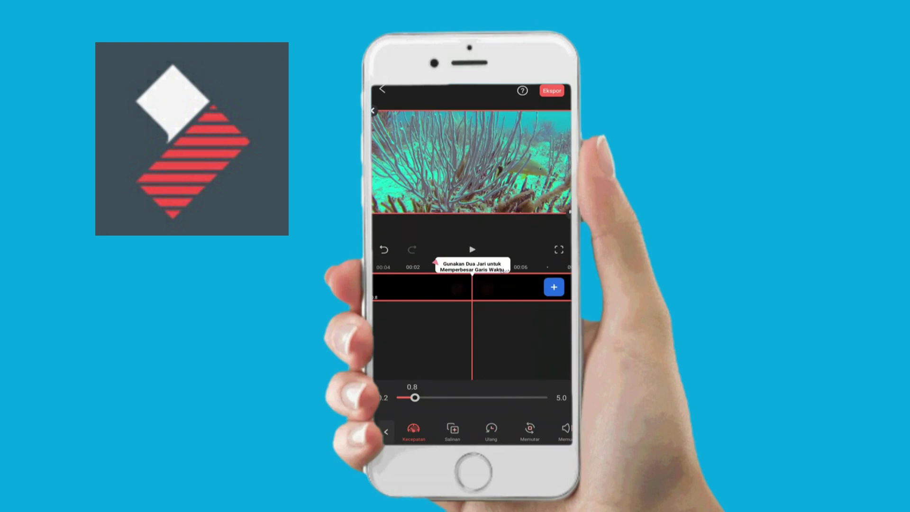